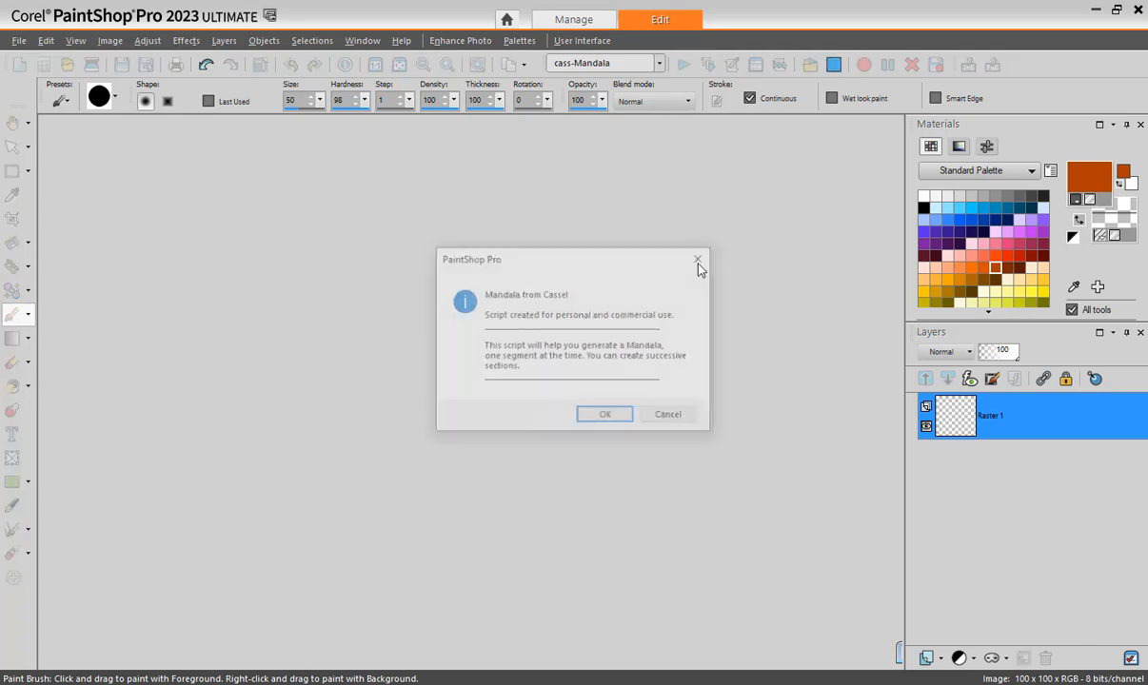
Accept the Mandala script's introduction and drawing instructions to set up the segment guides on a new canvas
left_click(610, 418)
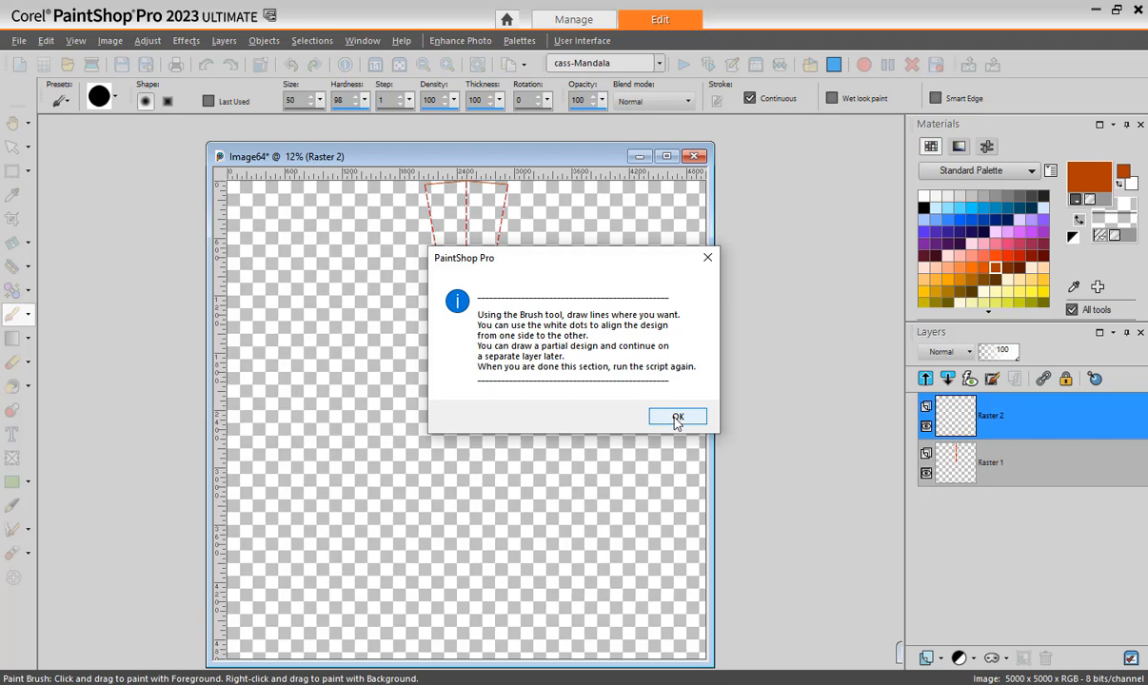
left_click(678, 419)
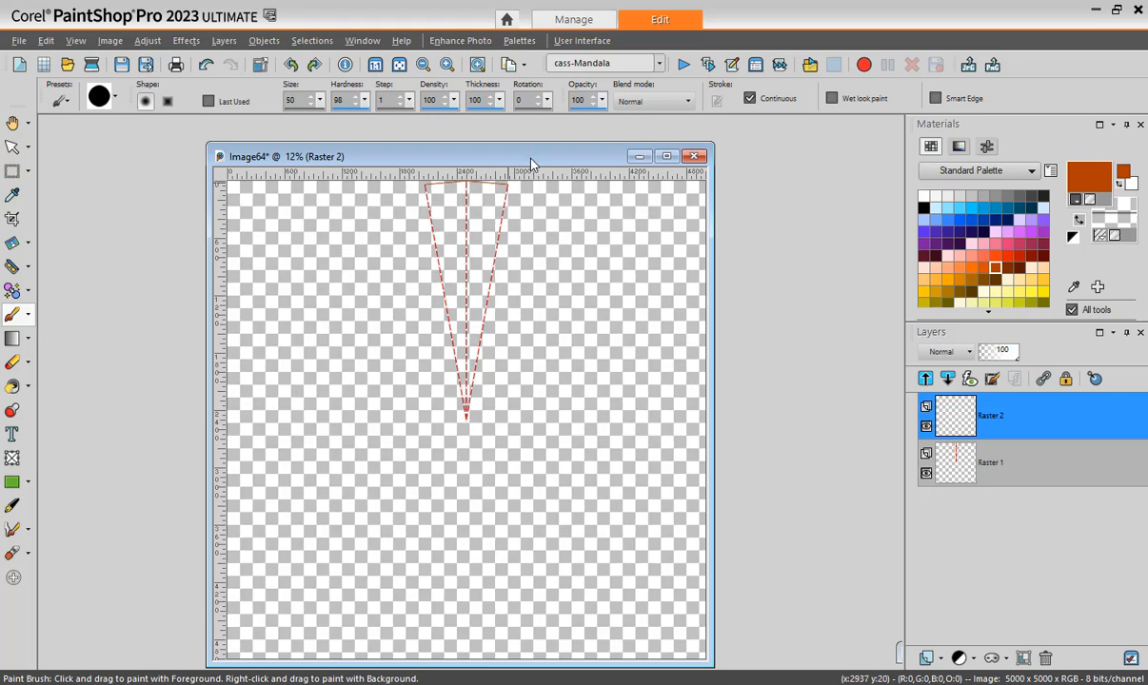
Paint two curved green strokes near the wedge guide's tip and fill the gaps and tip behind them with yellow
scroll(459, 325, "up", 1)
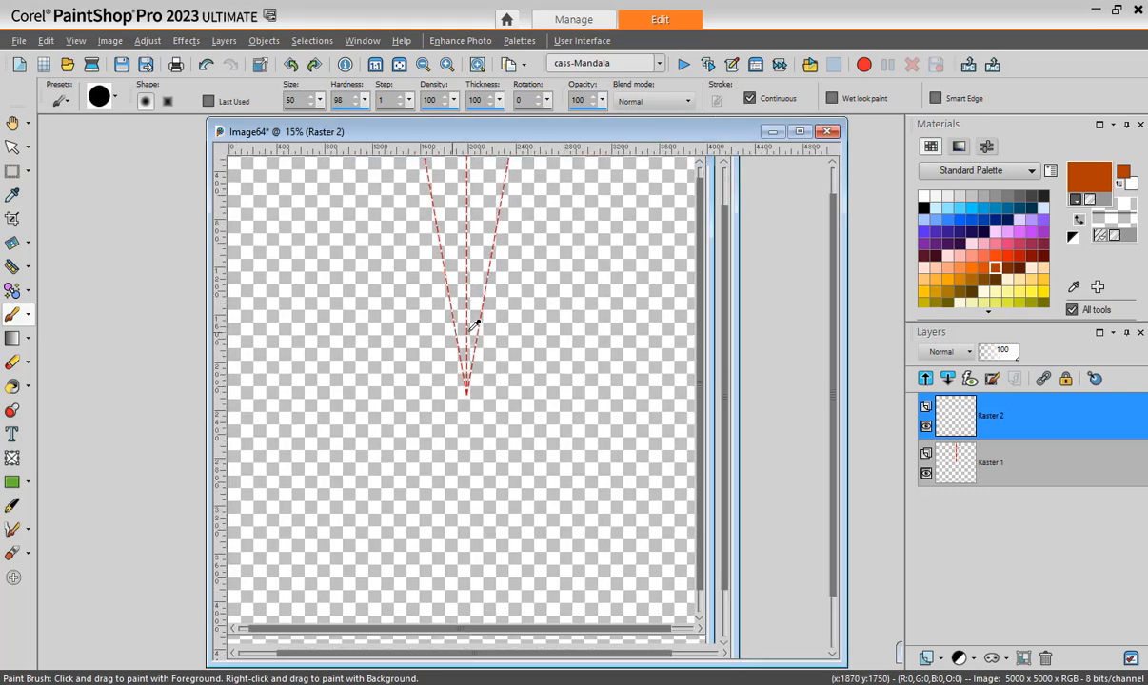
scroll(470, 323, "up", 1)
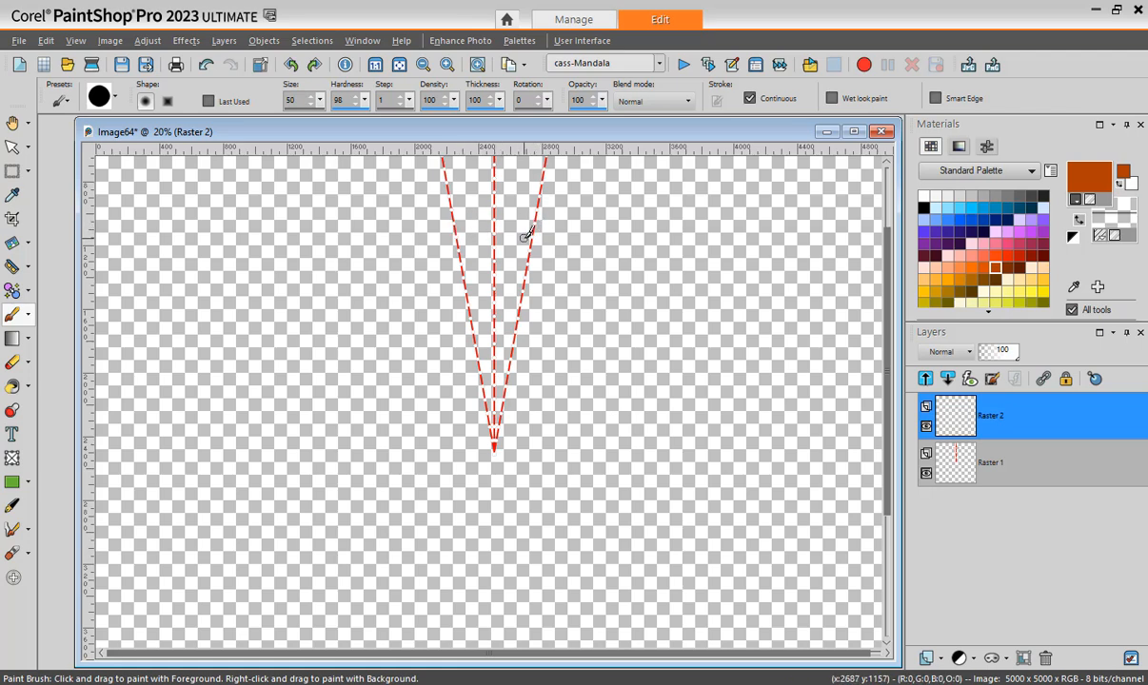
scroll(843, 269, "up", 3)
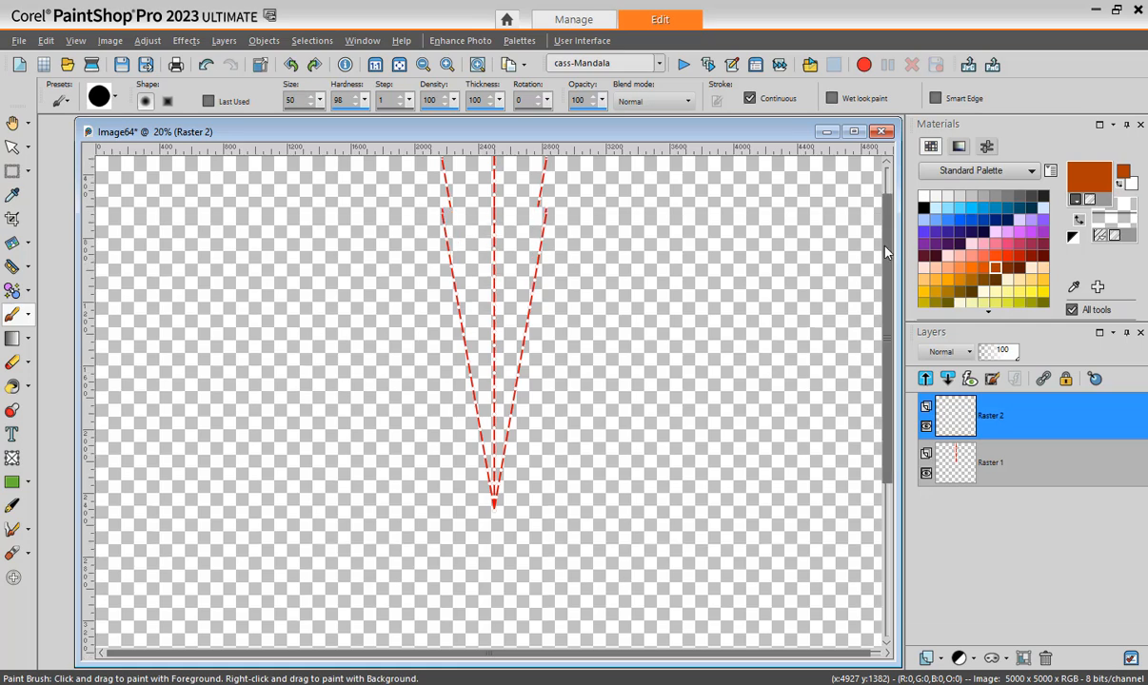
scroll(992, 285, "down", 2)
left_click(983, 292)
left_click(505, 424)
left_click_drag(503, 428, 493, 473)
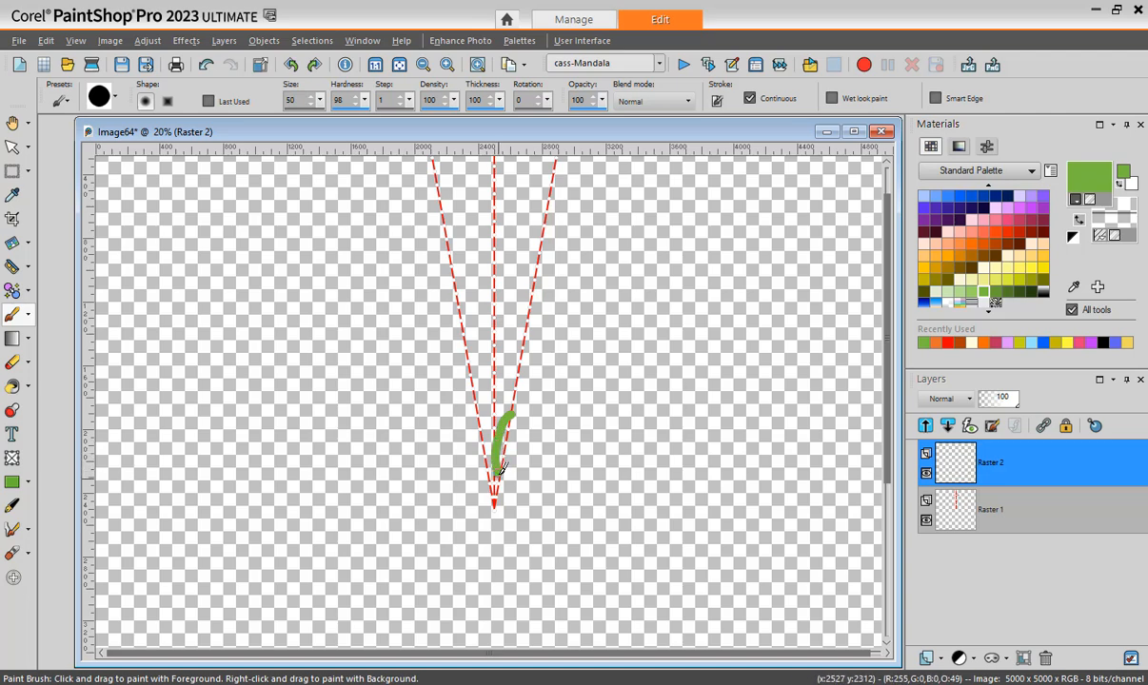
left_click_drag(479, 412, 497, 464)
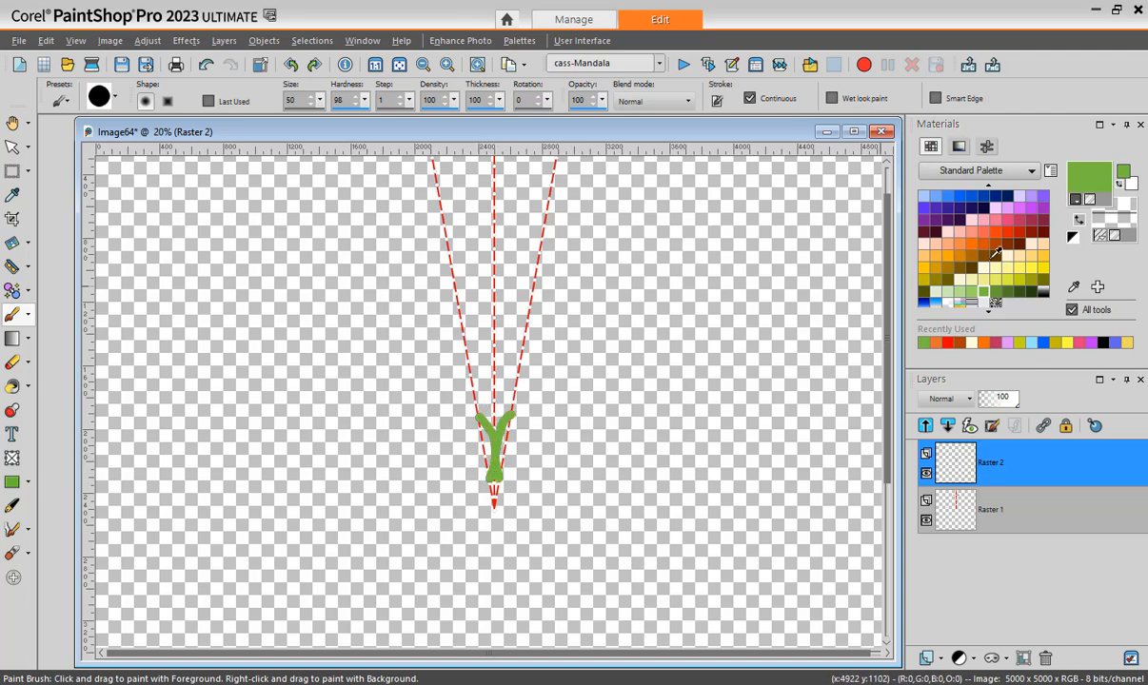
left_click(1031, 268)
mouse_move(486, 416)
left_mouse_down()
mouse_move(493, 499)
mouse_move(509, 457)
left_mouse_up()
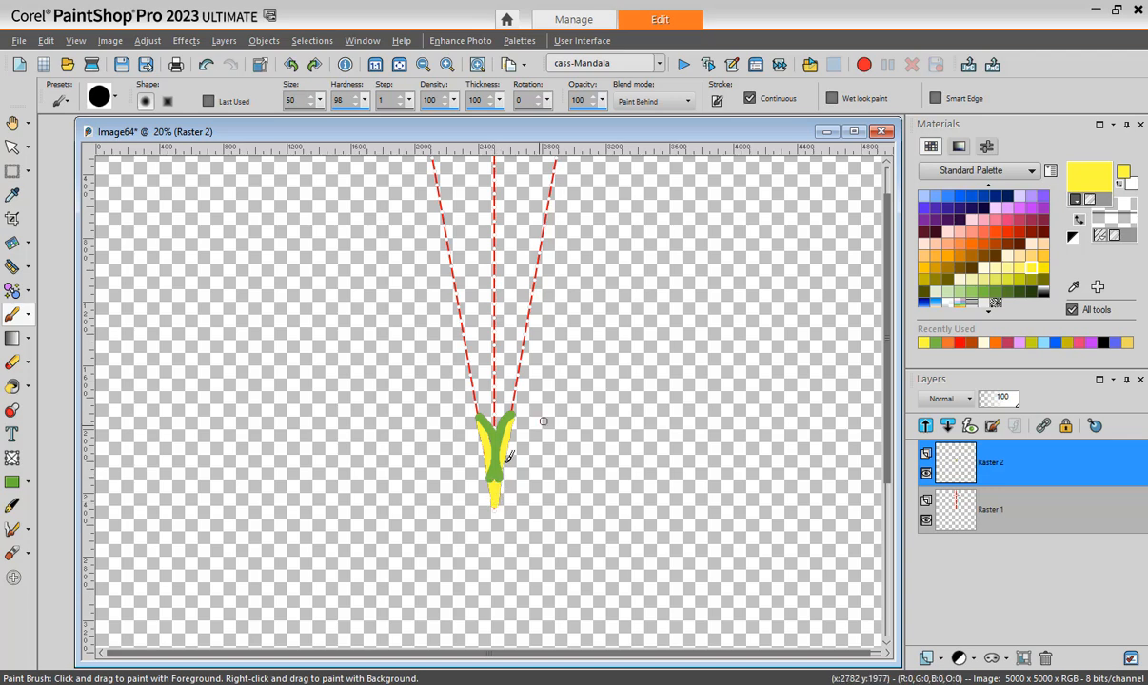
Paint a bright purple diamond above the green strokes and add a smaller dark purple diamond in its centre
left_click(1031, 206)
mouse_move(489, 373)
left_mouse_down()
mouse_move(479, 409)
mouse_move(491, 420)
left_mouse_up()
left_click(512, 409, "shift")
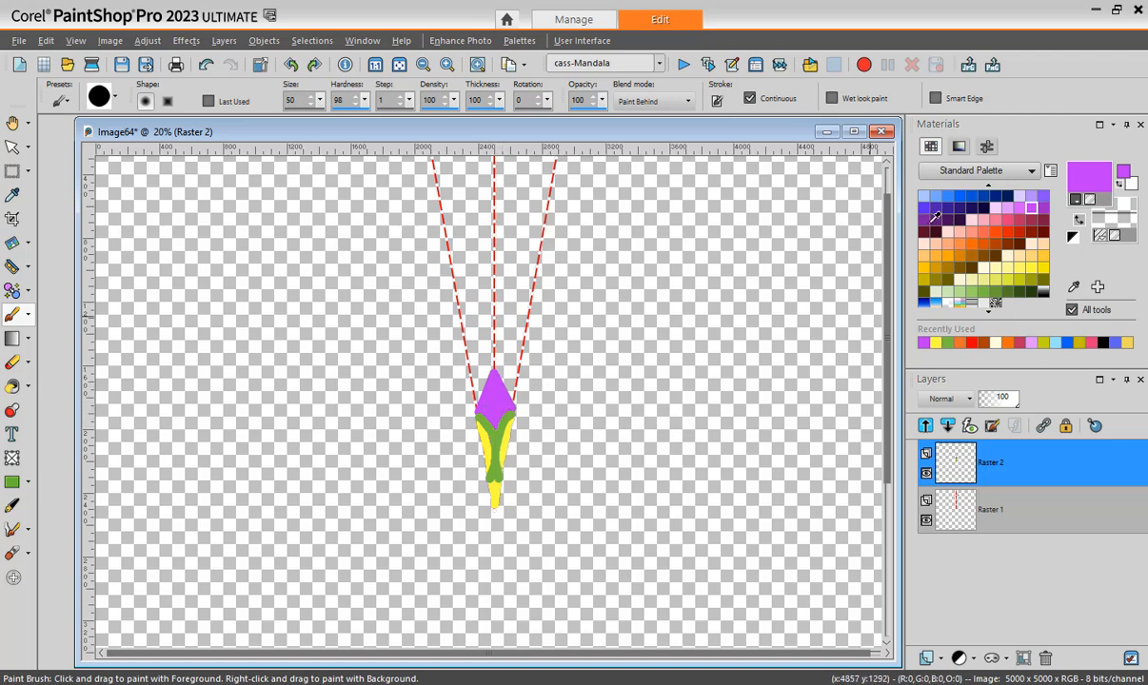
left_click(924, 219)
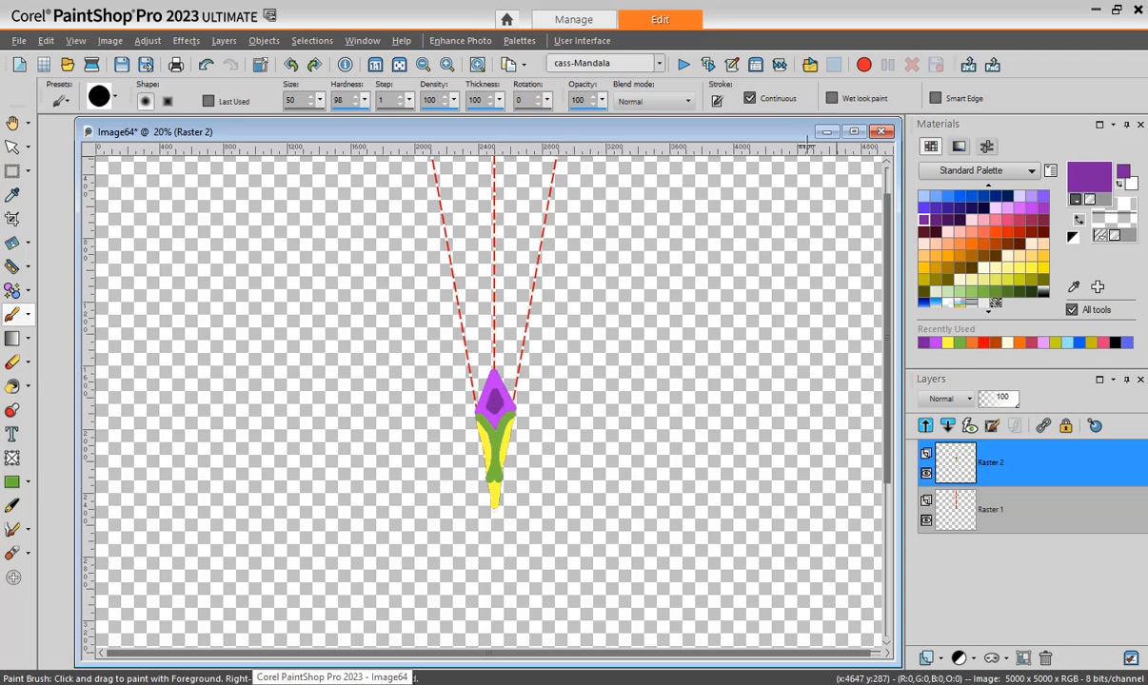
Outline the purple diamond's upper edges in dark blue and add straight lines from its apex sloping down to both side guides
left_click(947, 208)
left_click(477, 403)
left_click(494, 360, "shift")
left_click(515, 402, "shift")
left_click(518, 374)
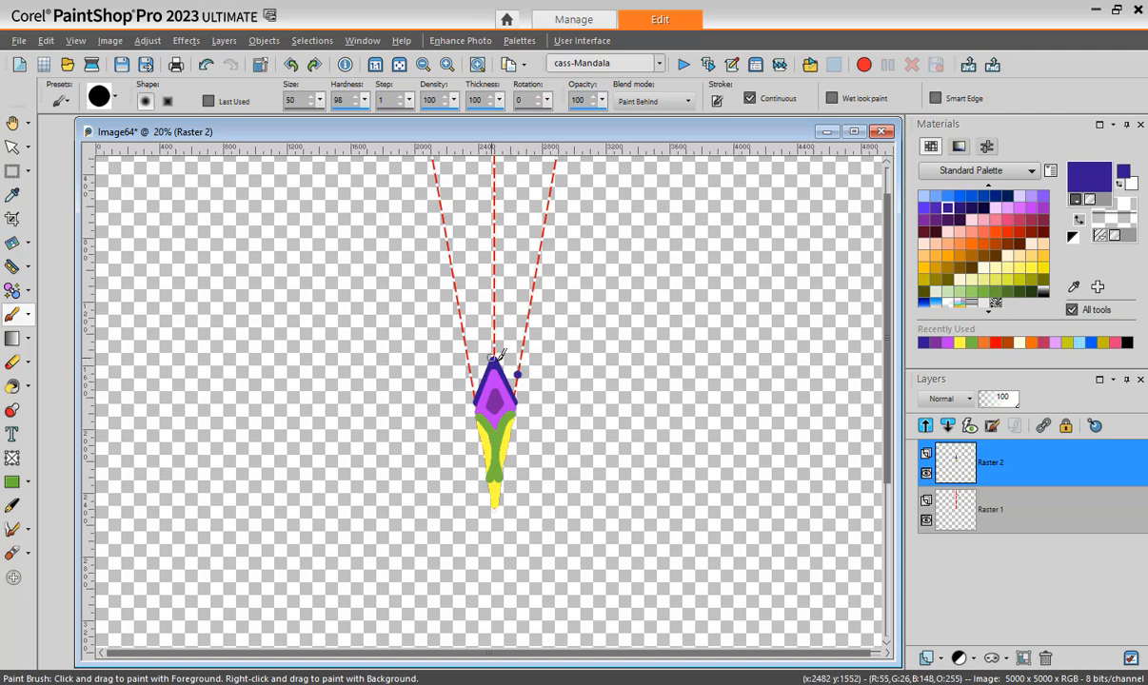
left_click(494, 360, "shift")
left_click(470, 377, "shift")
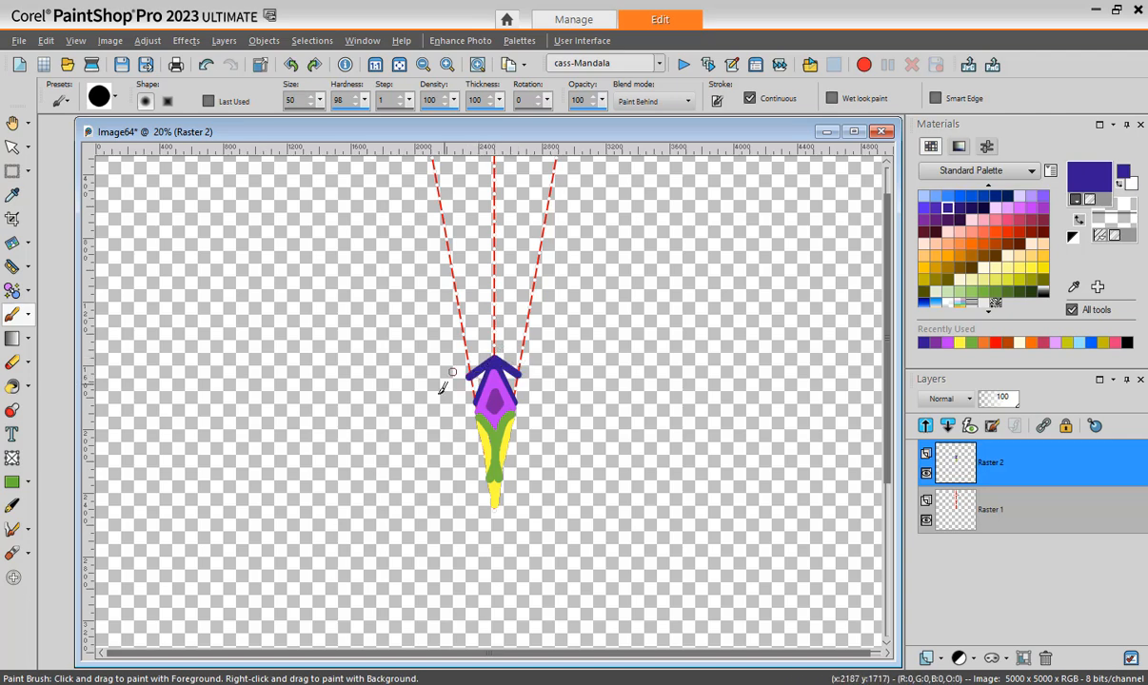
Paint two dark blue V shapes rising from the diamond's apex to the side guides and fill the outer gaps with light blue
left_click(466, 350)
left_click(494, 361, "shift")
left_click(523, 351, "shift")
left_click(461, 318)
left_click(494, 358, "shift")
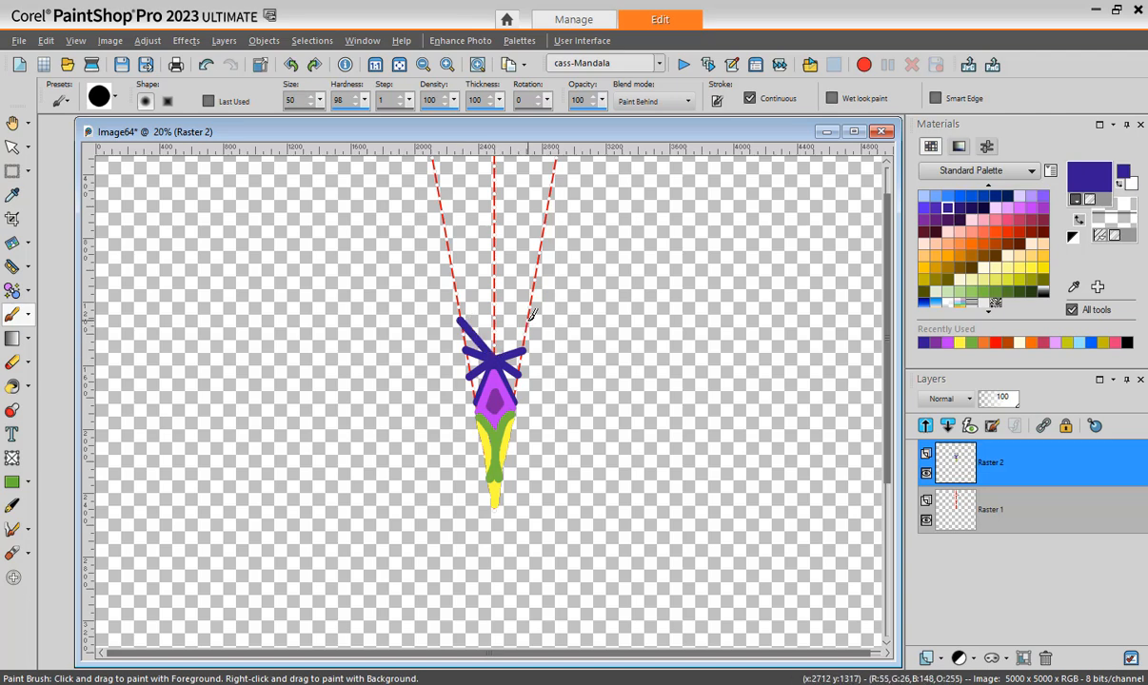
left_click(528, 319, "shift")
left_click(923, 195)
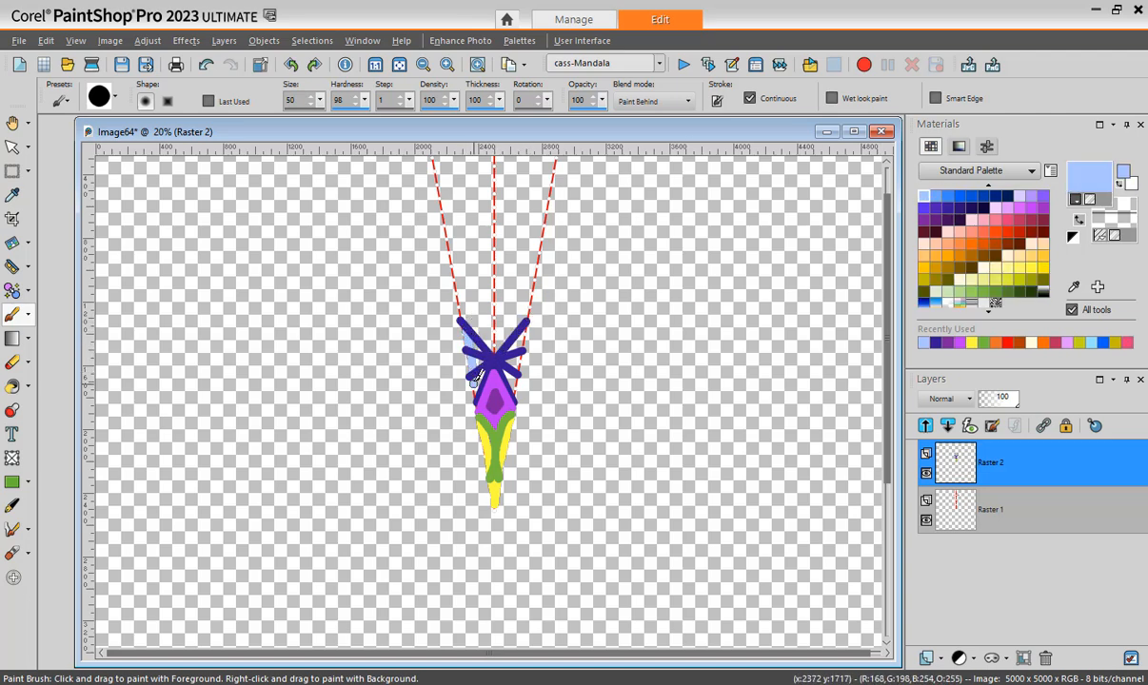
left_click_drag(524, 326, 517, 388)
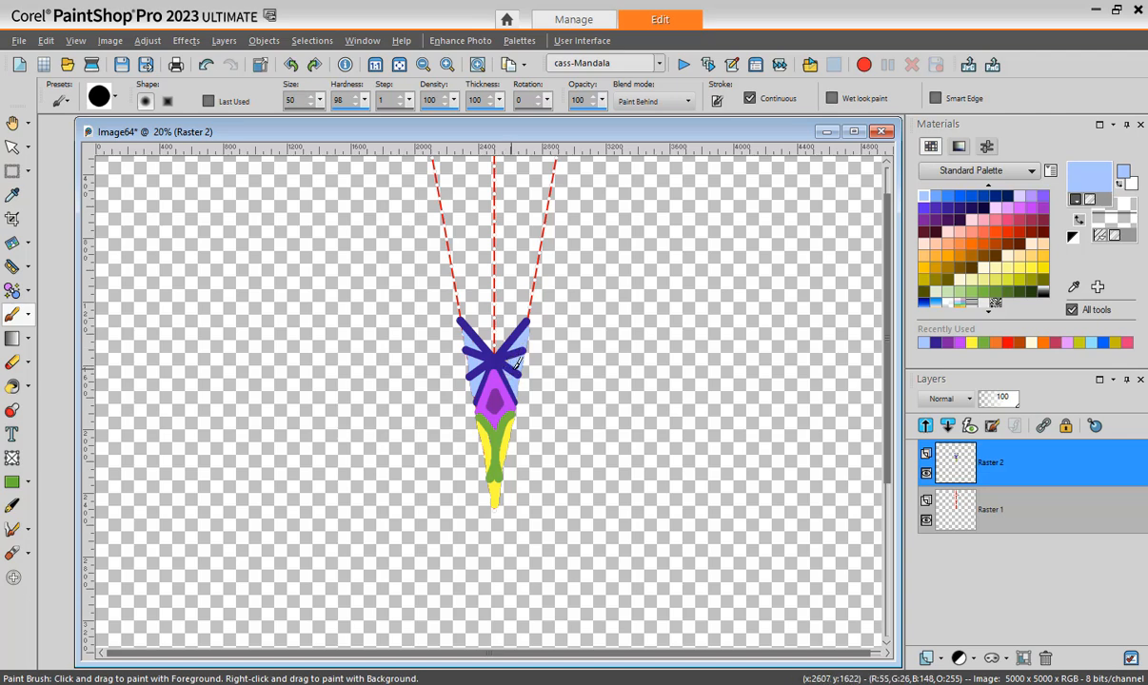
Paint a row of five dark green dots across the wedge above the dark blue lines
left_click(1007, 292)
left_click(459, 305)
left_click(528, 305)
left_click(510, 304)
left_click(493, 304)
left_click(476, 305)
Add light yellow centres to the green dots and fill the area between them and the dark blue V with pale pink
left_click(1019, 267)
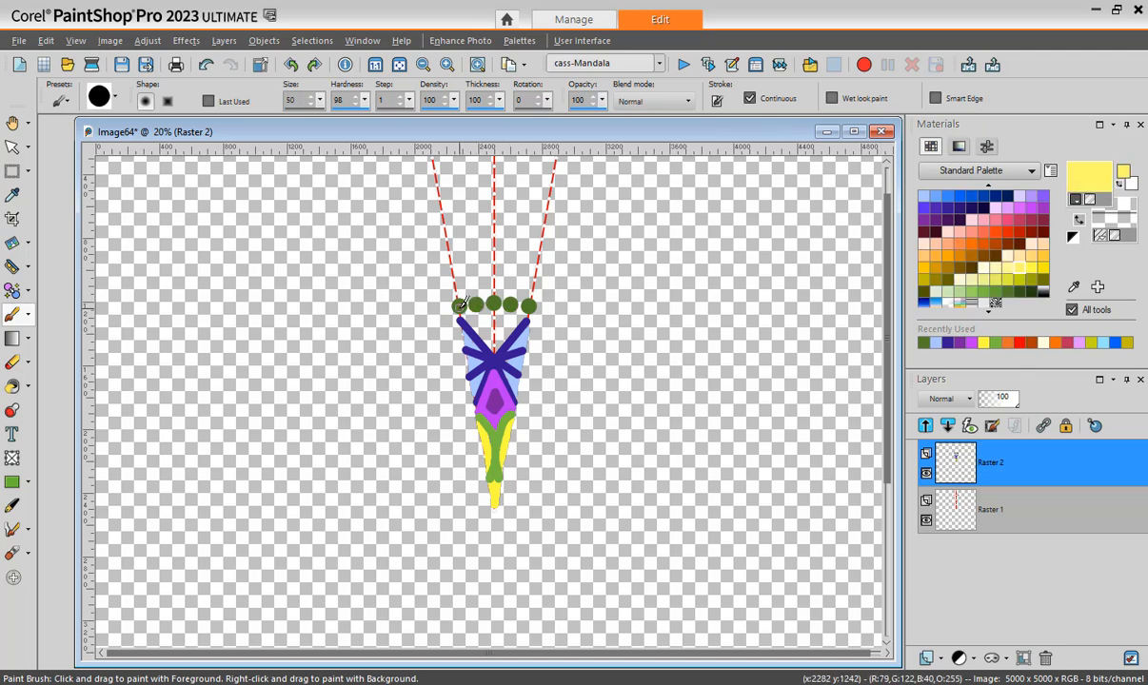
left_click(459, 306)
left_click(493, 303)
left_click(510, 305)
left_click(529, 306)
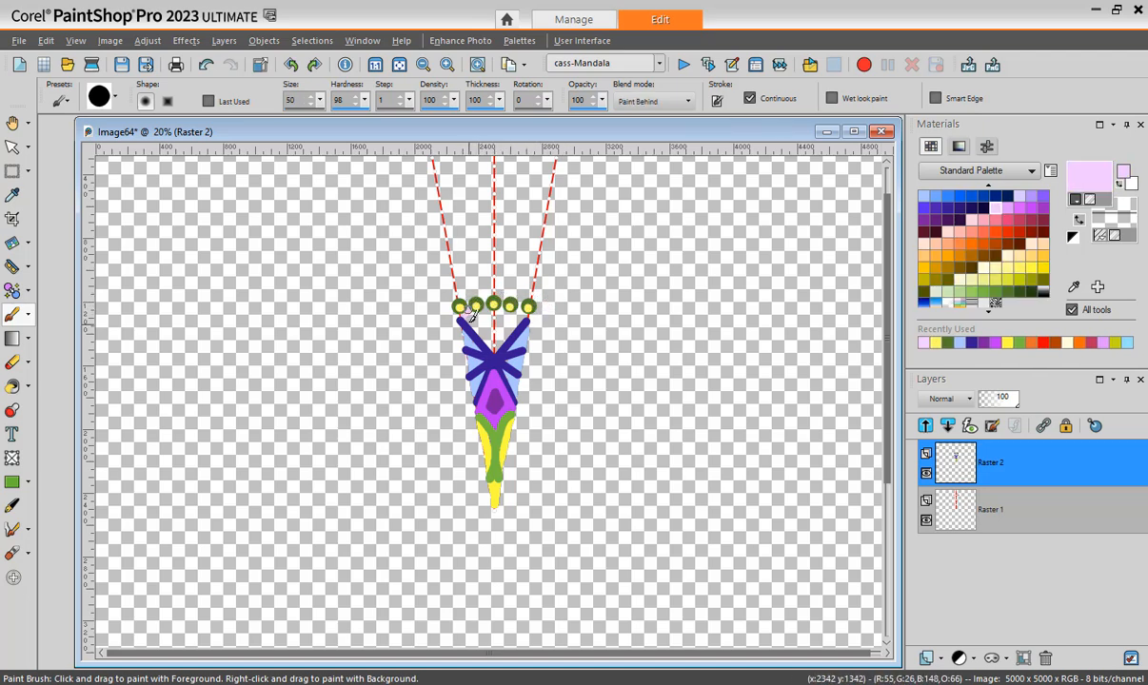
left_click_drag(466, 318, 508, 327)
Paint stacked scalloped bands of red, pink, orange and amber above the dots, topped by a cream band, each behind the previous one
left_click(1007, 231)
left_click(463, 293)
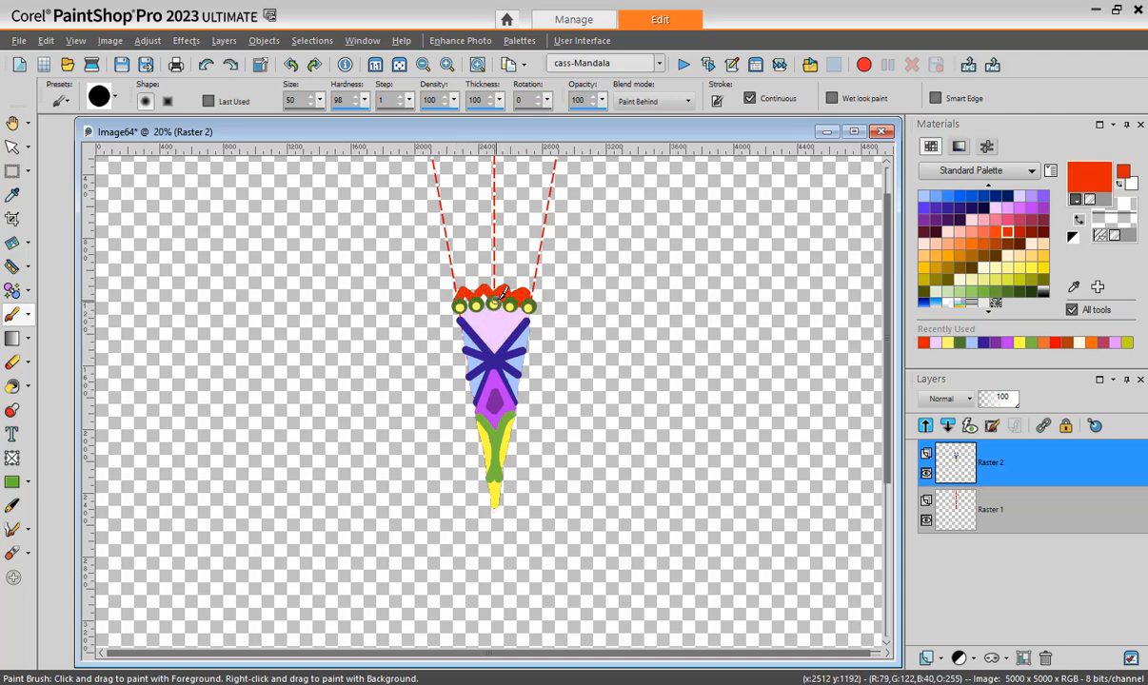
left_click(1007, 219)
left_click(465, 282)
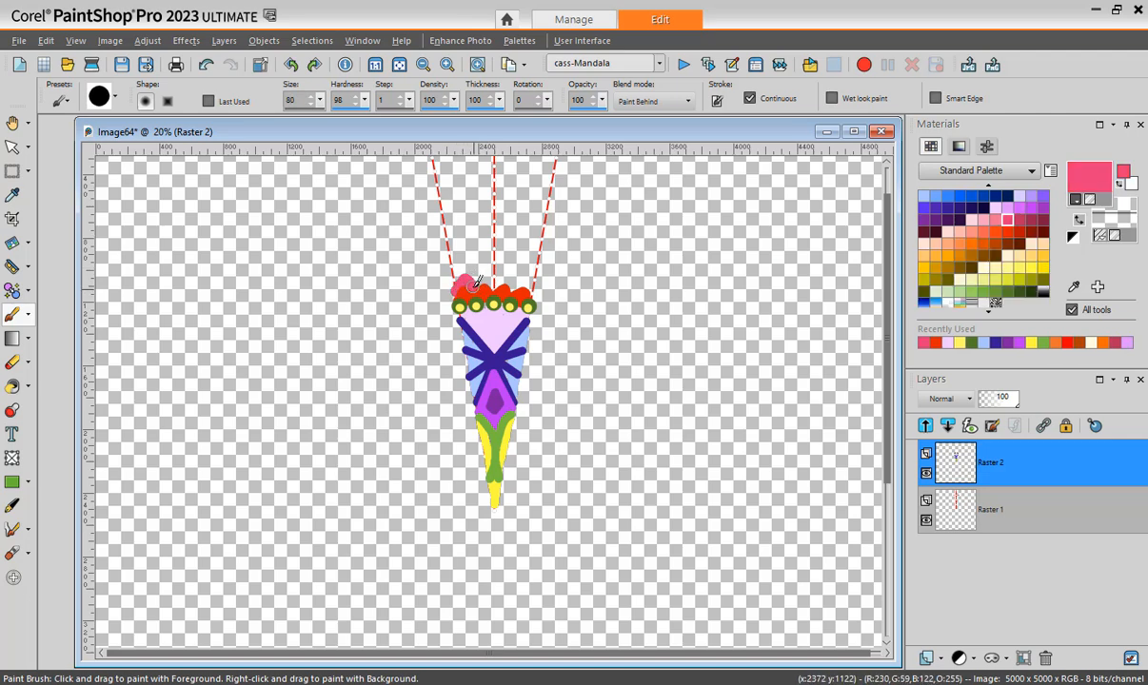
left_click(971, 244)
left_click(463, 274)
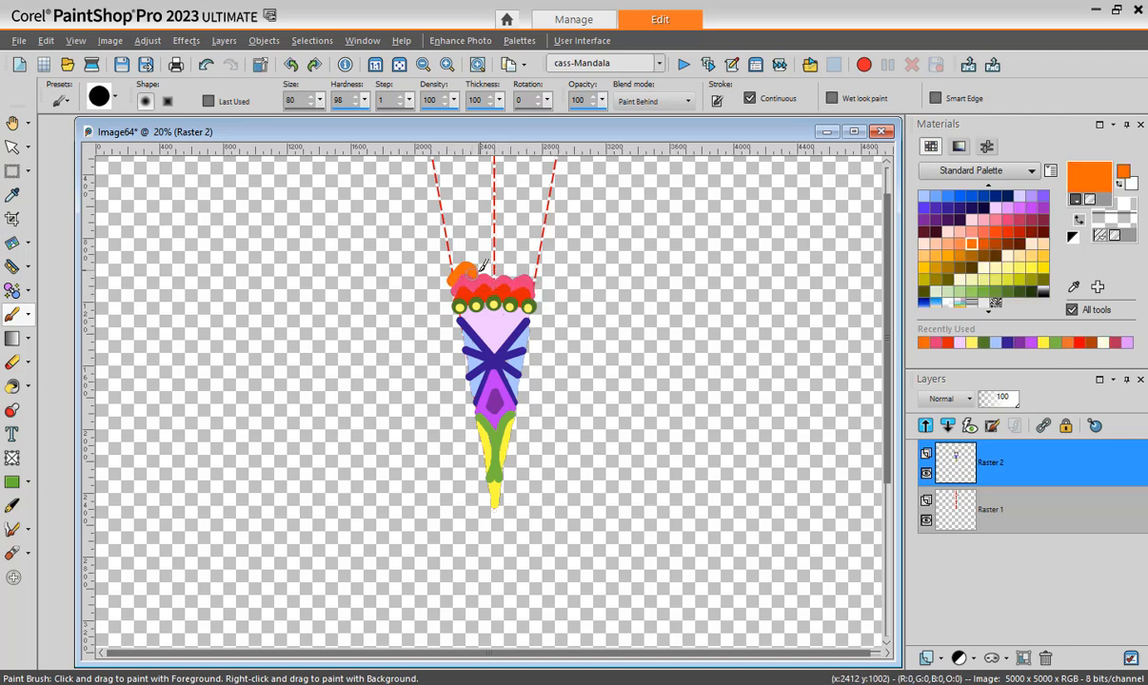
left_click(925, 266)
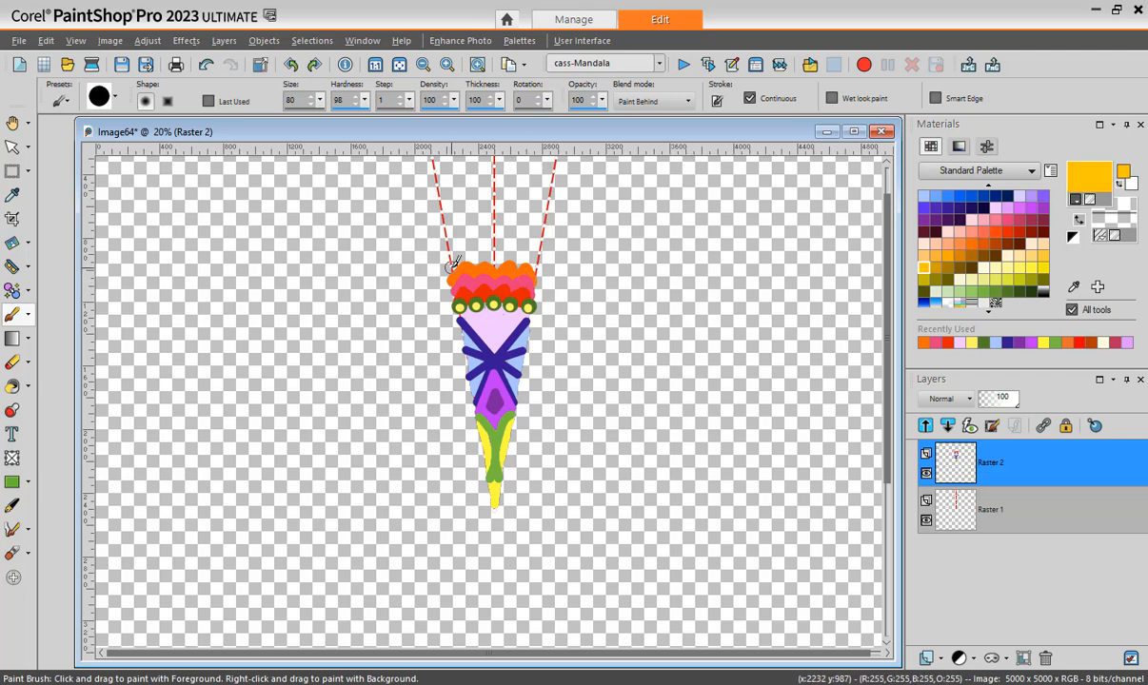
left_click(462, 263)
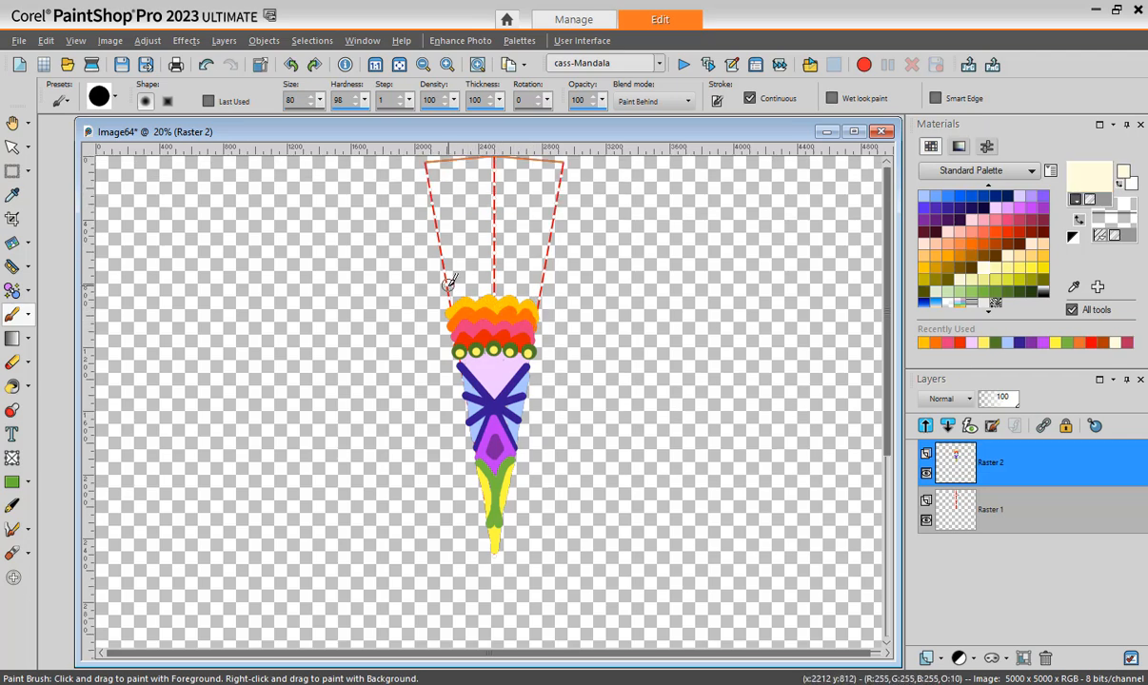
mouse_move(444, 284)
left_mouse_down()
mouse_move(533, 284)
mouse_move(453, 293)
mouse_move(536, 300)
left_mouse_up()
Paint seven size 120 orange dots with brown centres around the cream band's upper edge and a size 150 lime band behind them
left_click(925, 255)
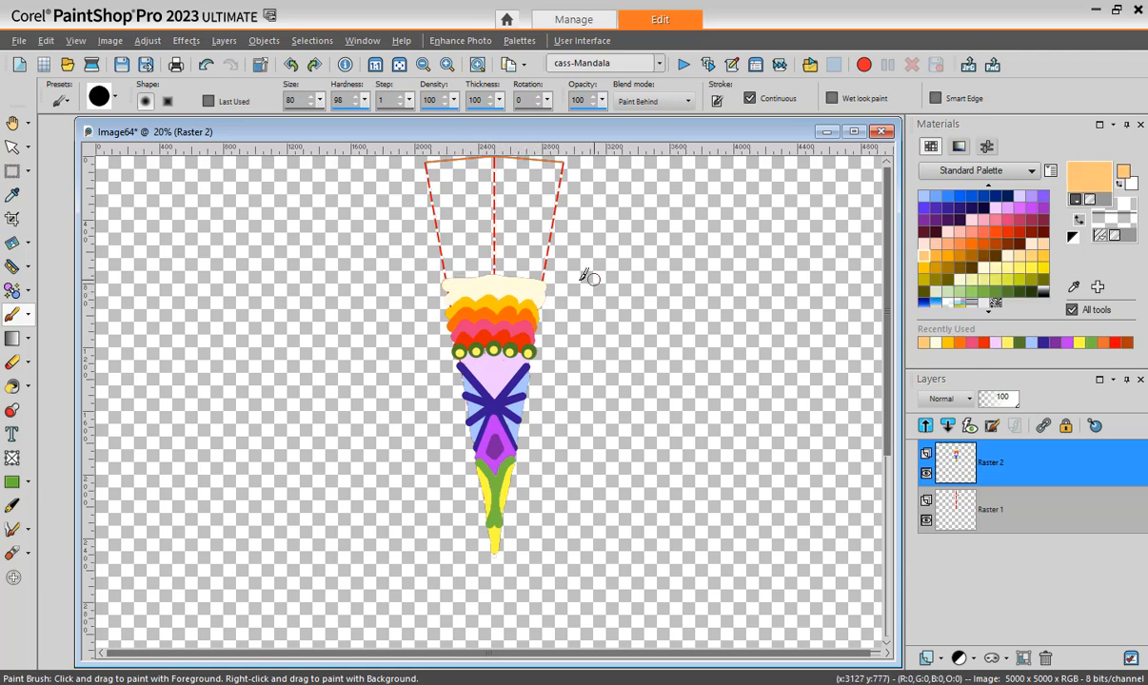
left_click(444, 272)
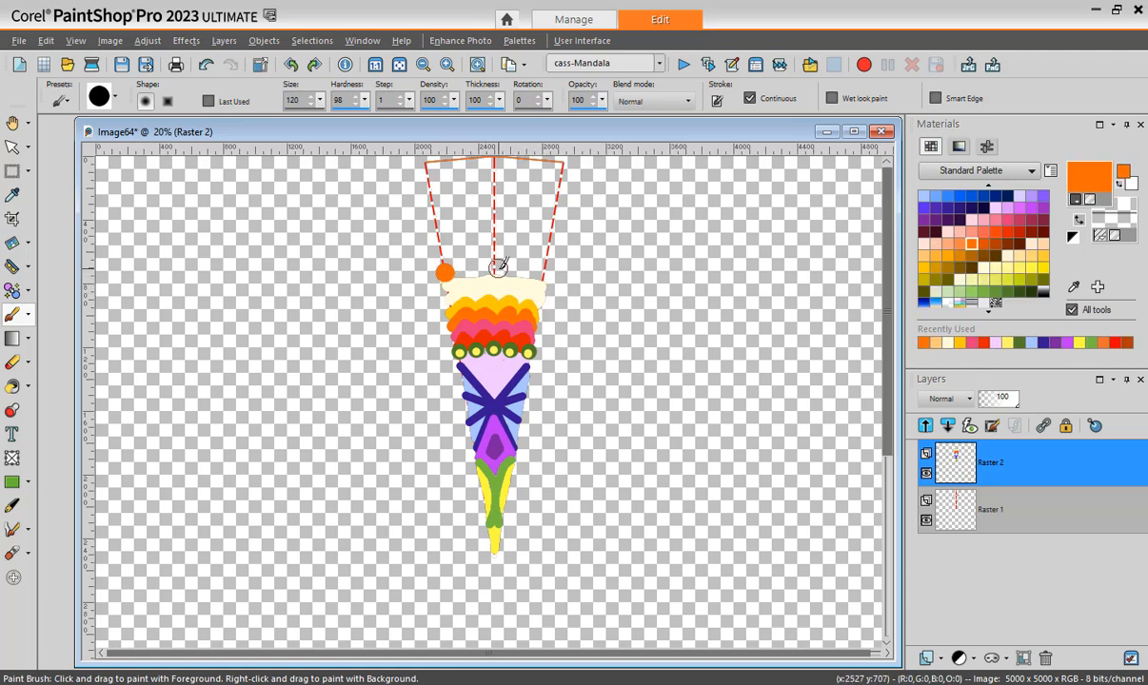
left_click(493, 268)
left_click(543, 272)
left_click(472, 283)
left_click(517, 284)
left_click(468, 255)
left_click(520, 255)
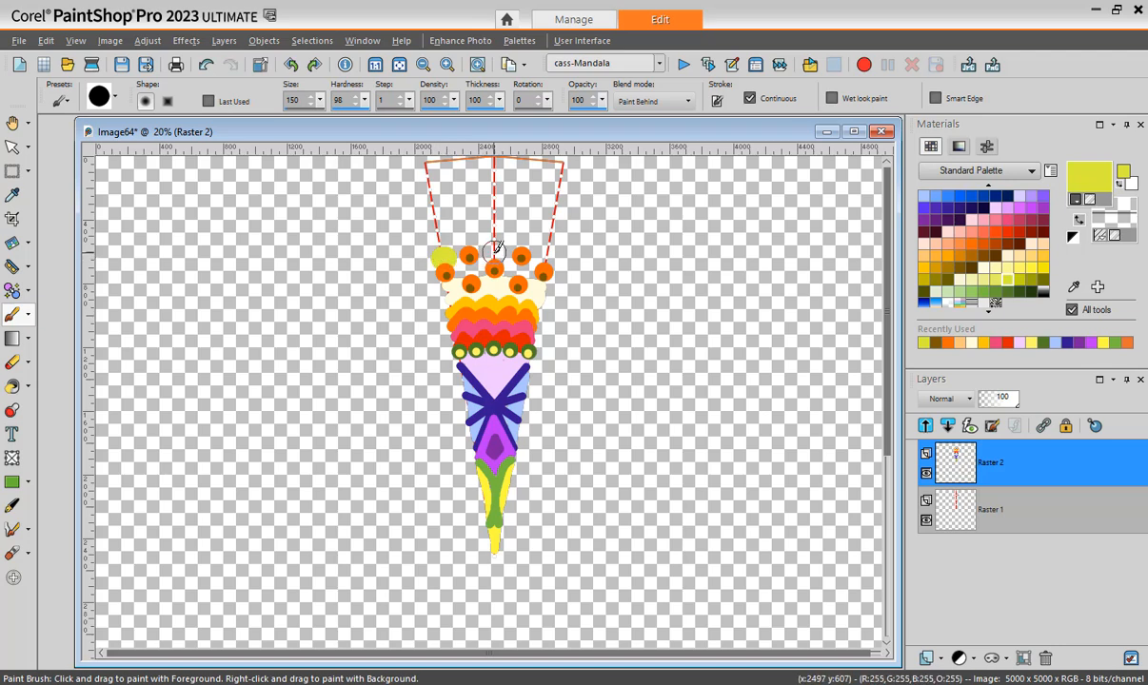
left_click_drag(440, 257, 544, 267)
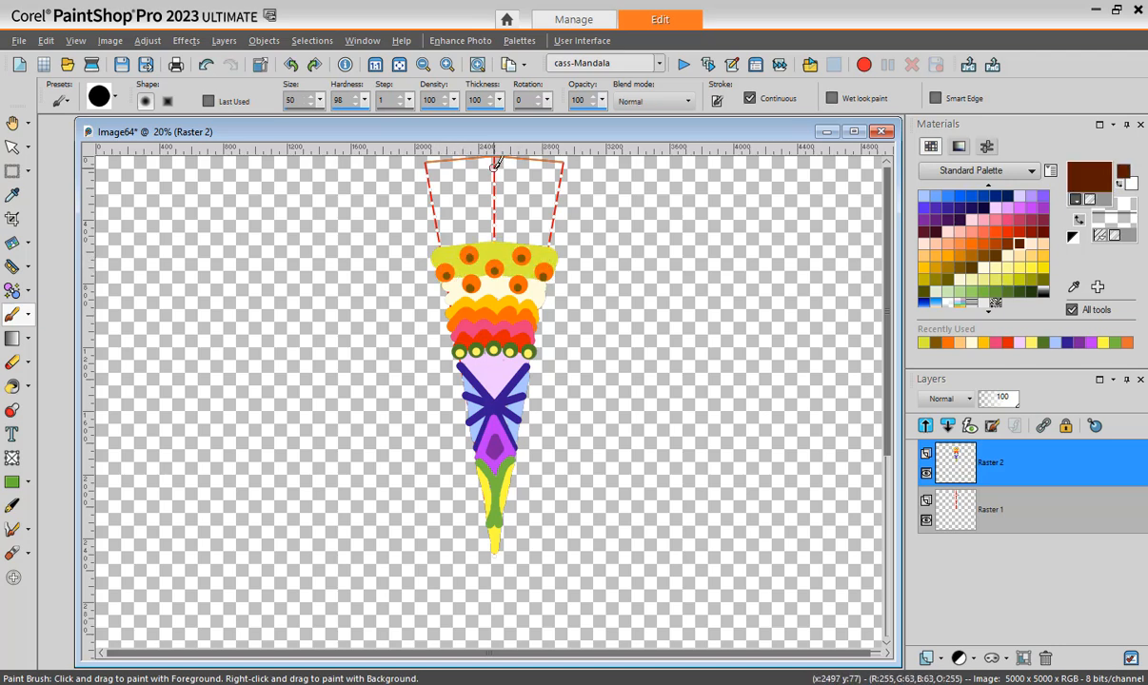
Paint six dark brown lines at brush size 50, fanning from the top of the centre guide to both side guides
left_click(493, 168)
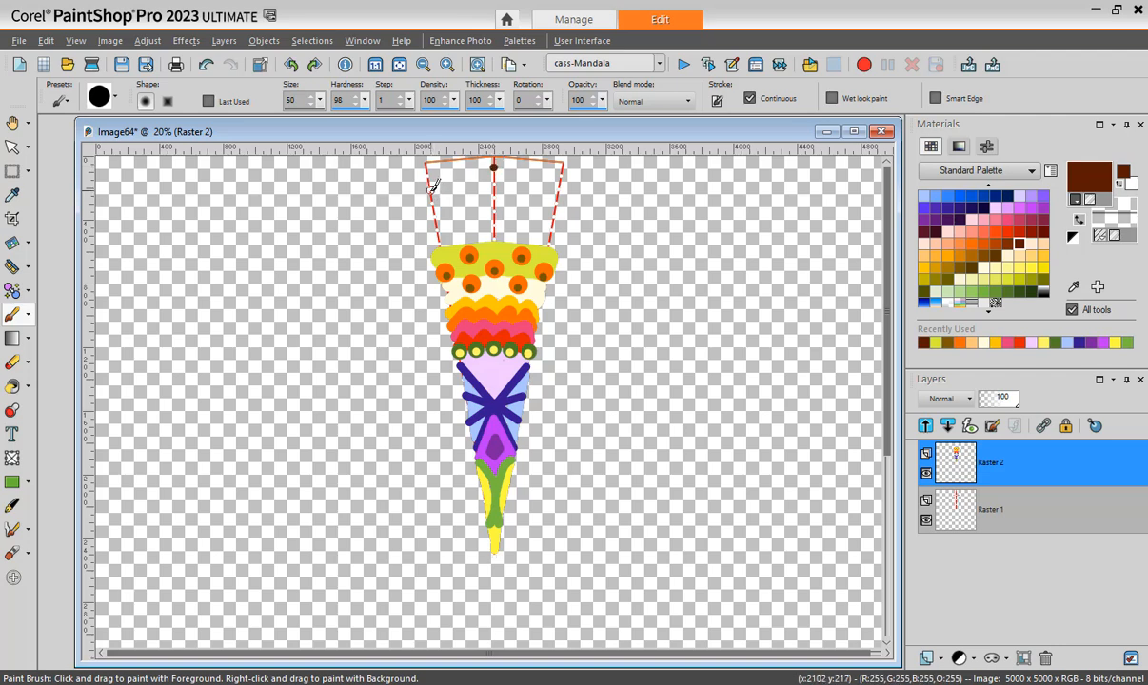
left_click_drag(430, 191, 493, 168)
left_click_drag(562, 191, 495, 166)
left_click(555, 215)
left_click(495, 168, "shift")
left_click(437, 217)
left_click(495, 169, "shift")
left_click(441, 245)
left_click(495, 171, "shift")
left_click(555, 243)
left_click(495, 169, "shift")
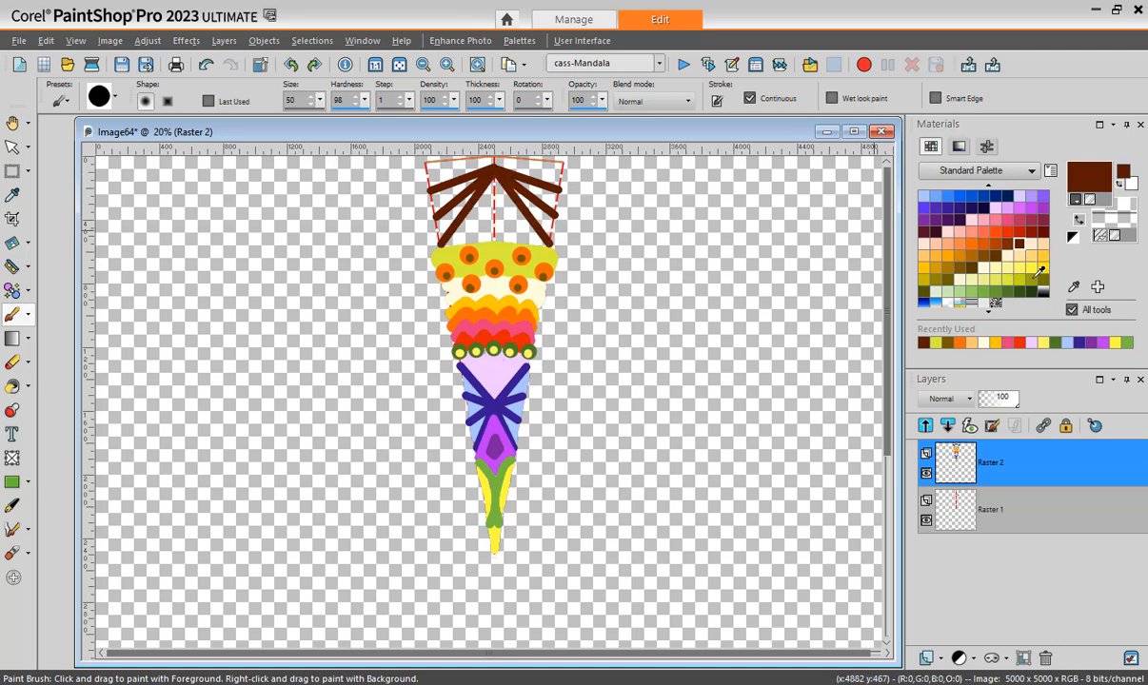
Fill the area behind the brown lines with peach and hatch between the lines with dark brown strokes at brush size 20
left_click(1041, 243)
mouse_move(423, 190)
left_mouse_down()
mouse_move(501, 183)
mouse_move(553, 203)
mouse_move(543, 232)
mouse_move(443, 241)
mouse_move(483, 206)
mouse_move(527, 220)
mouse_move(443, 183)
mouse_move(445, 199)
mouse_move(463, 171)
left_mouse_up()
left_click(937, 343)
mouse_move(526, 189)
left_mouse_down()
mouse_move(510, 168)
mouse_move(520, 172)
left_mouse_up()
mouse_move(432, 210)
left_mouse_down()
mouse_move(451, 189)
mouse_move(459, 208)
left_mouse_up()
left_click_drag(534, 211, 520, 196)
left_click_drag(529, 230, 518, 202)
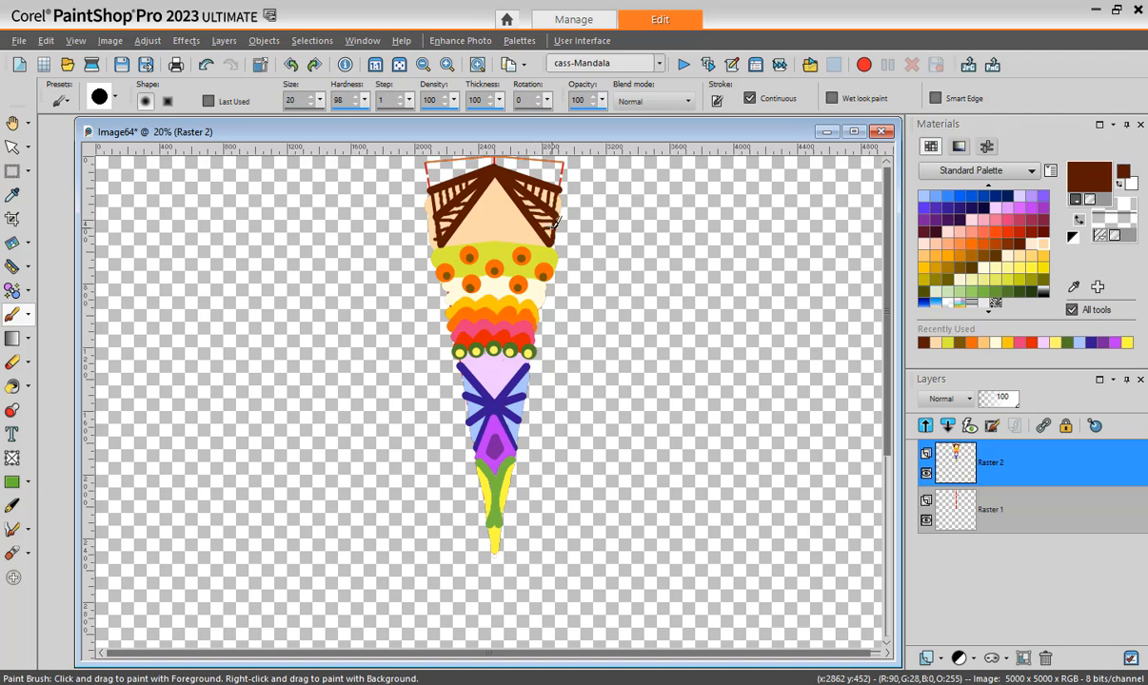
Paint a four-petal orange-red flower at brush size 100 with a darker orange centre in the middle of the peach area
left_click(995, 231)
left_click(486, 216)
left_click(494, 204)
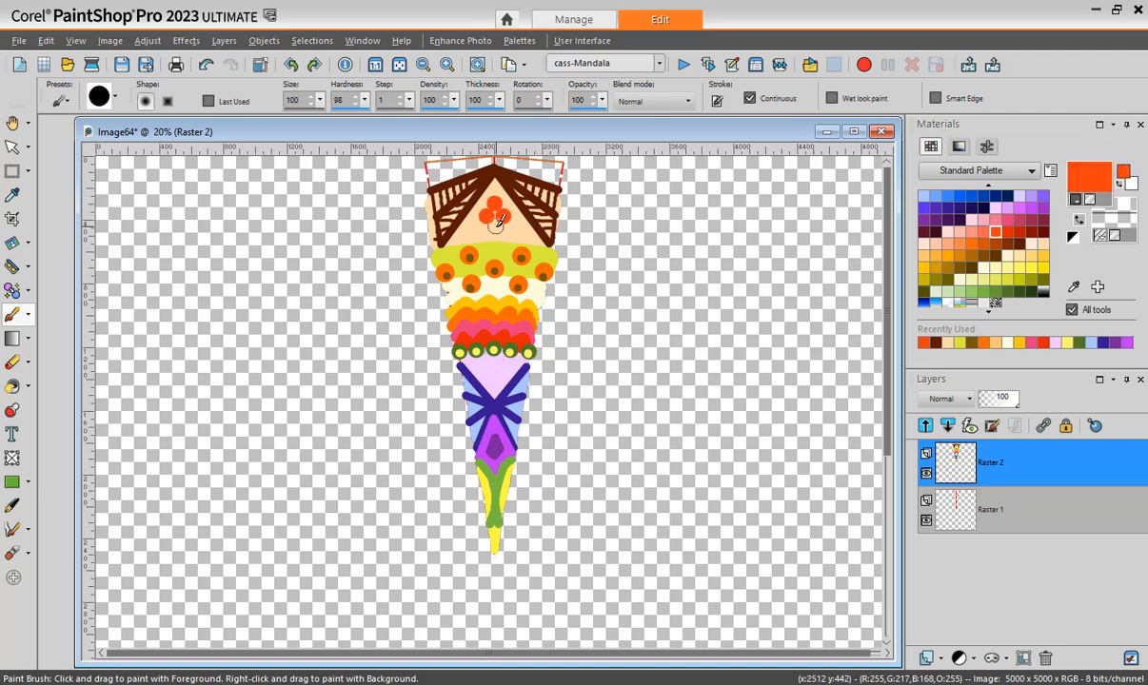
left_click(995, 244)
left_click(494, 214)
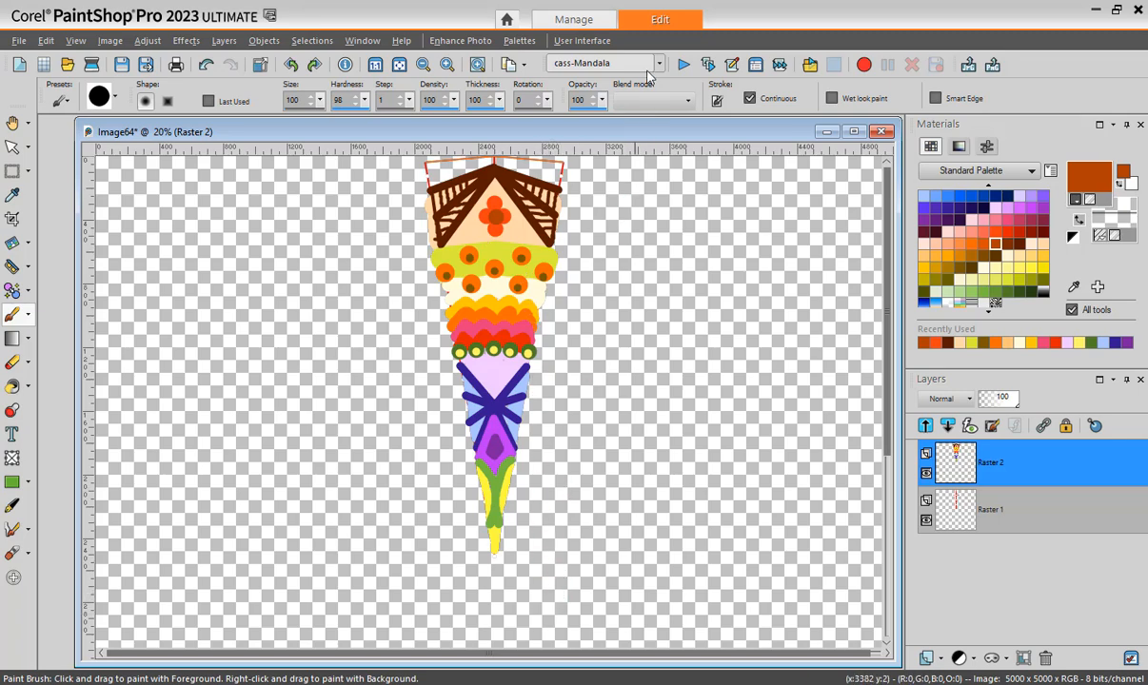
Run step 2 of the cass-Mandala script to repeat the segment around the full circle, declining another row of design
left_click(684, 65)
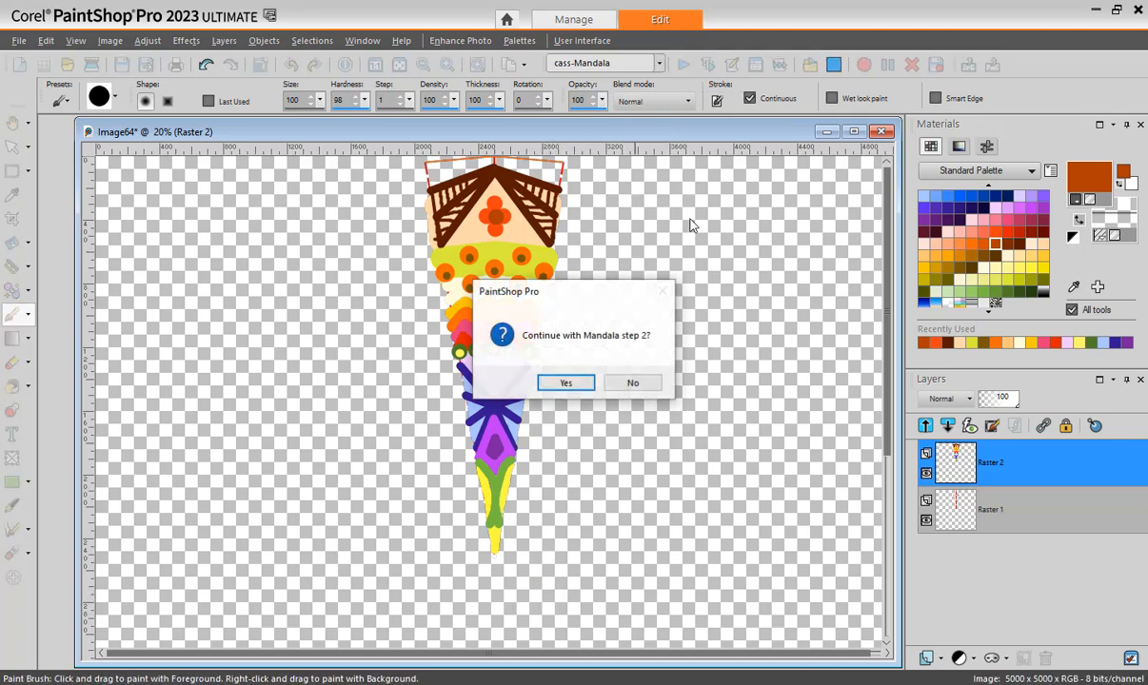
left_click(561, 383)
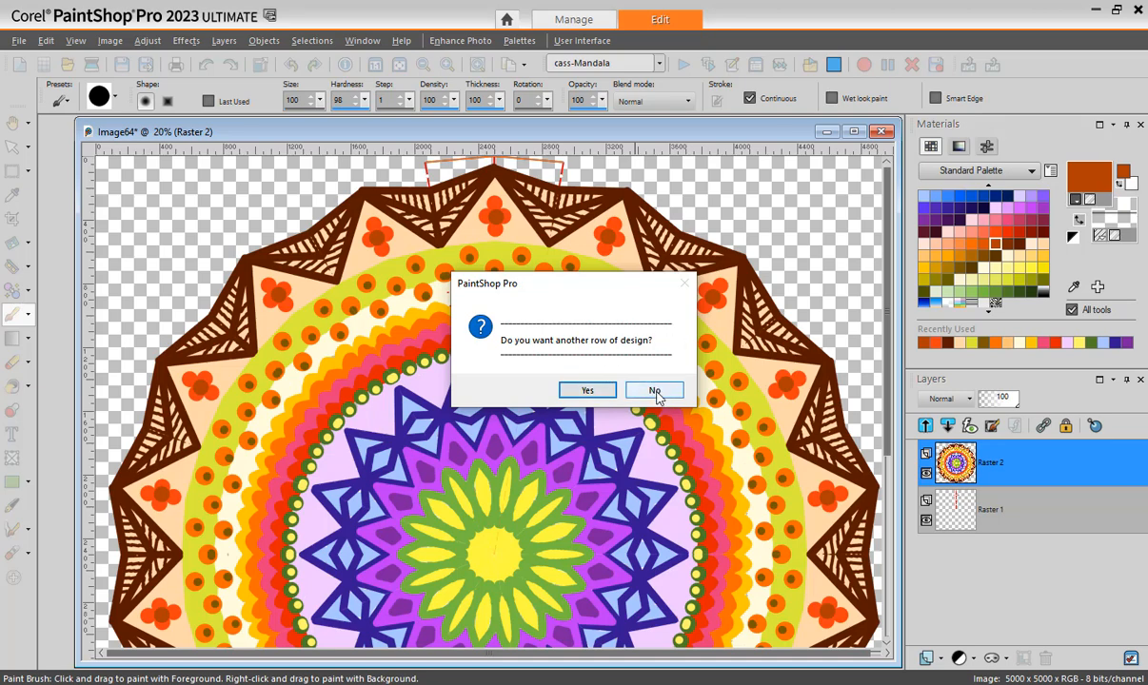
left_click(655, 393)
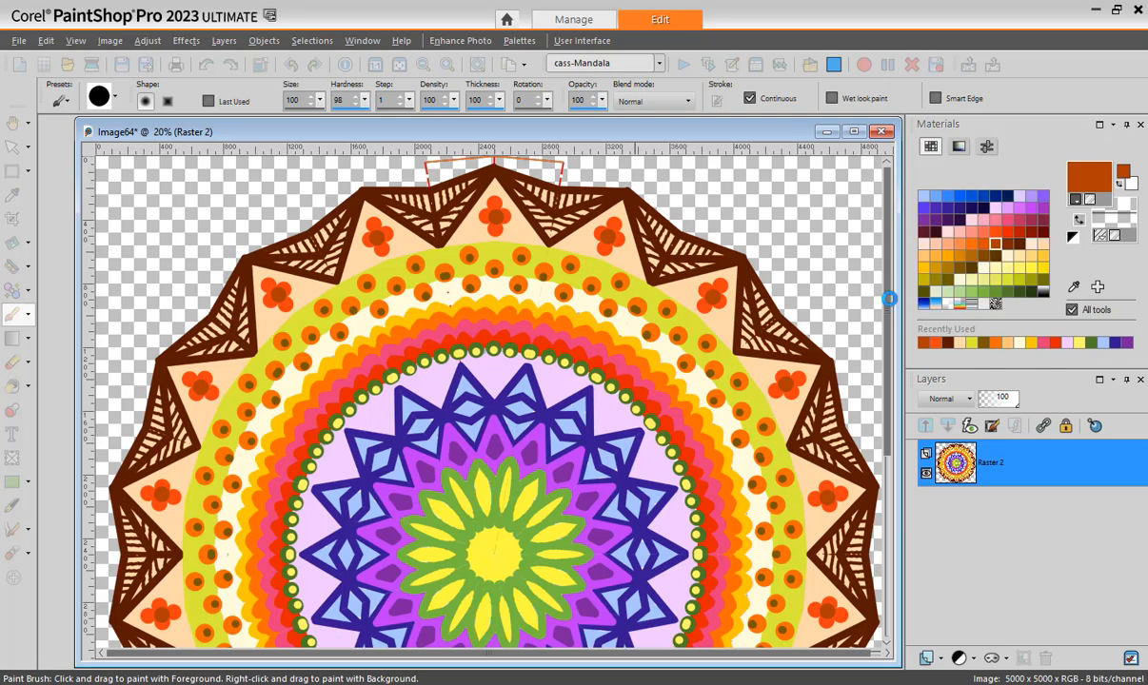
left_click(692, 407)
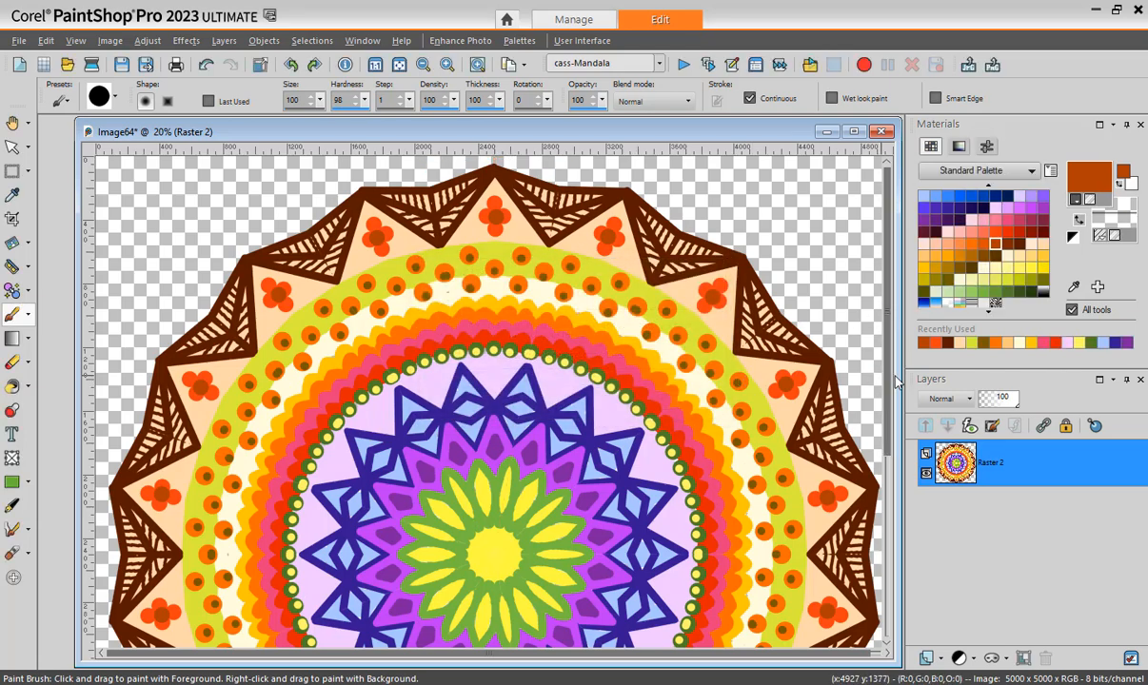
scroll(885, 383, "down", 1)
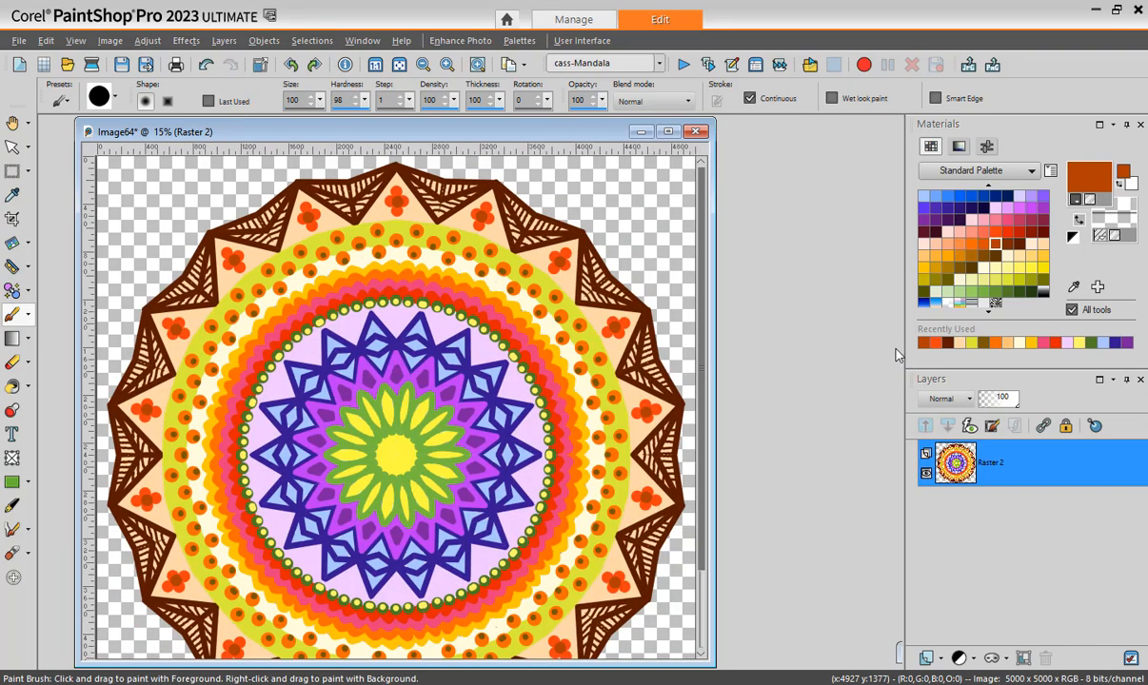
scroll(895, 352, "down", 1)
left_click_drag(457, 136, 617, 137)
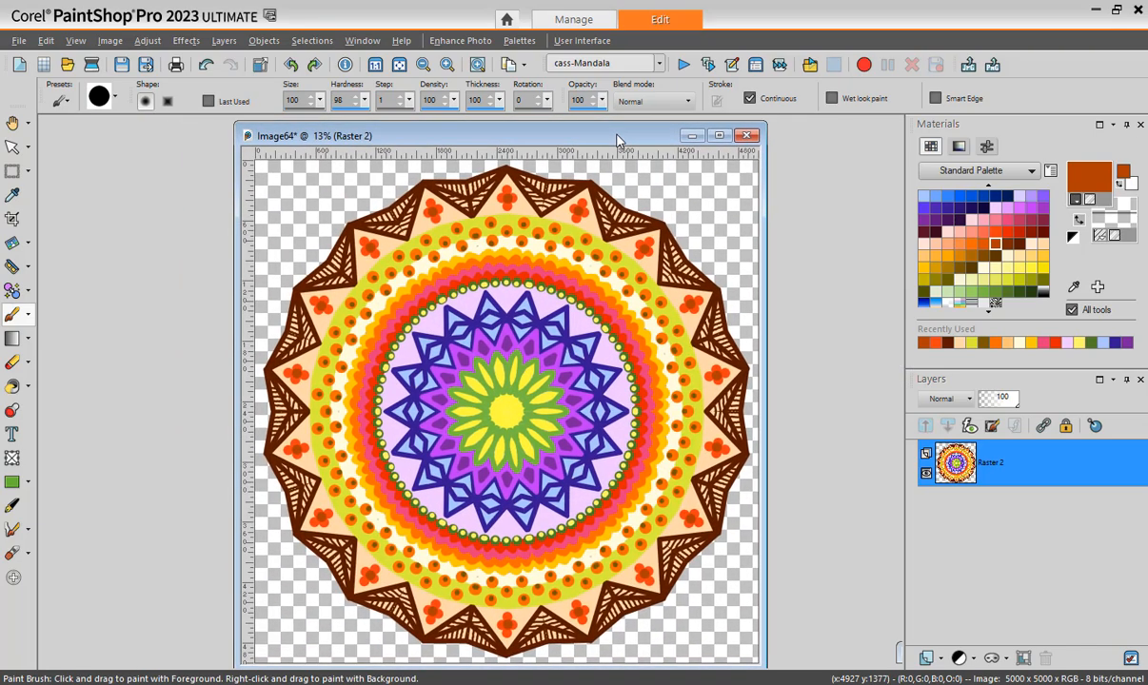